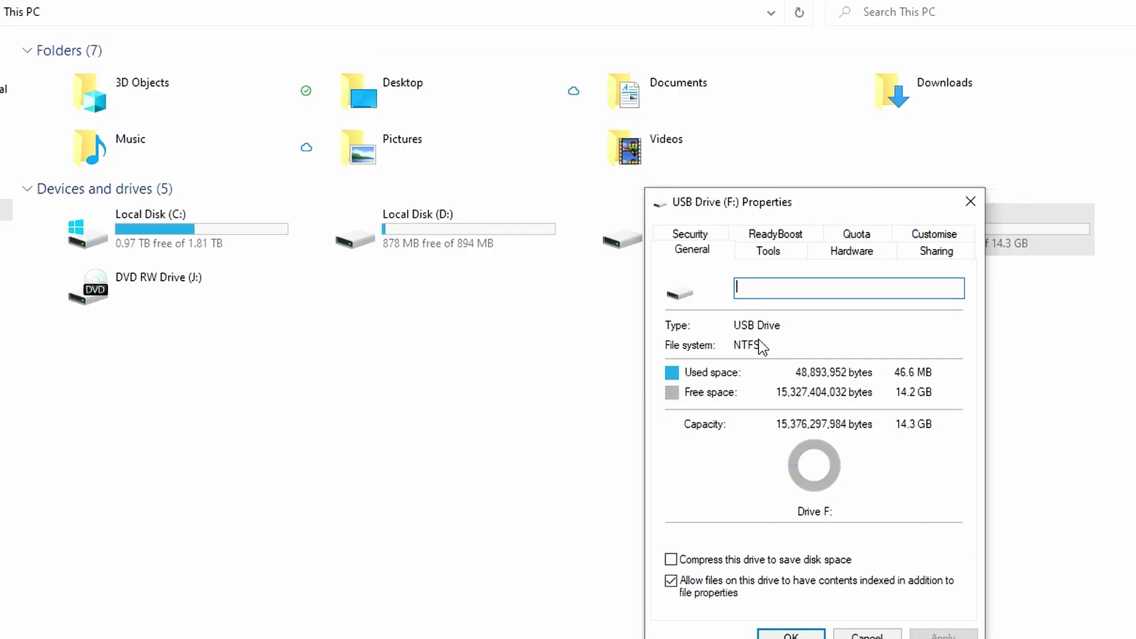
Format USB Drive (F:) with the NTFS file system
left_click(965, 201)
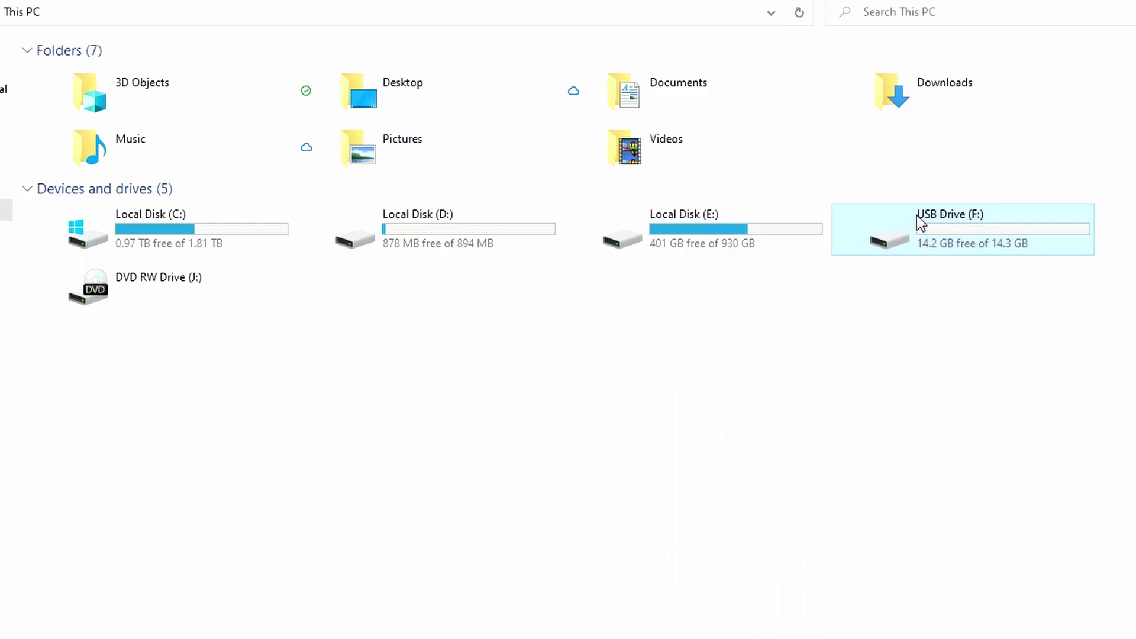
right_click(916, 216)
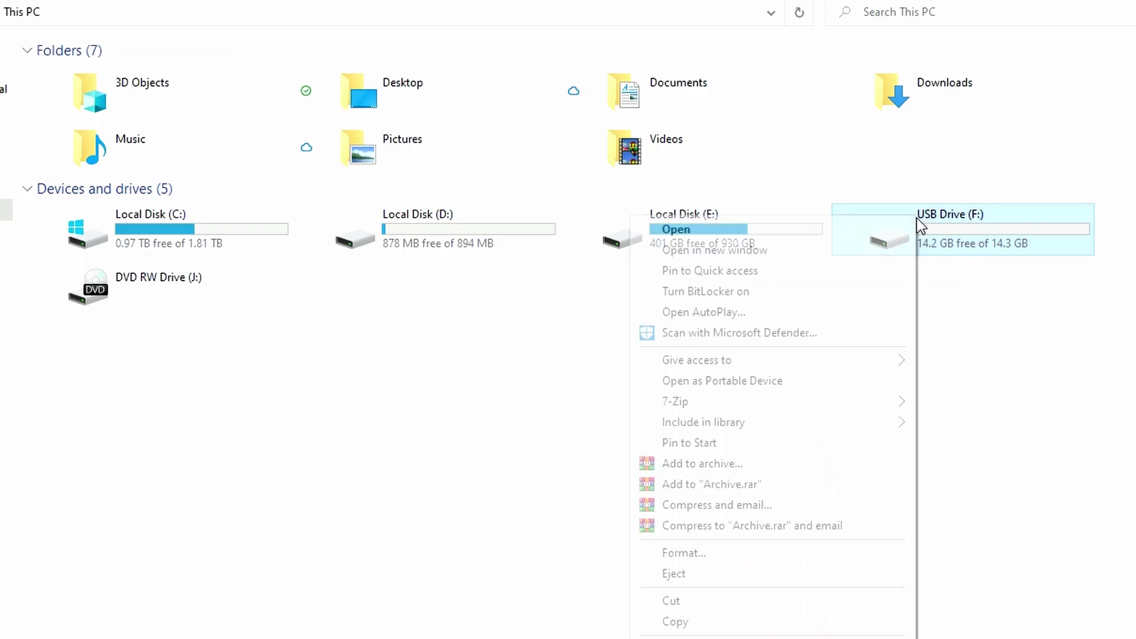
left_click(734, 560)
left_click(627, 267)
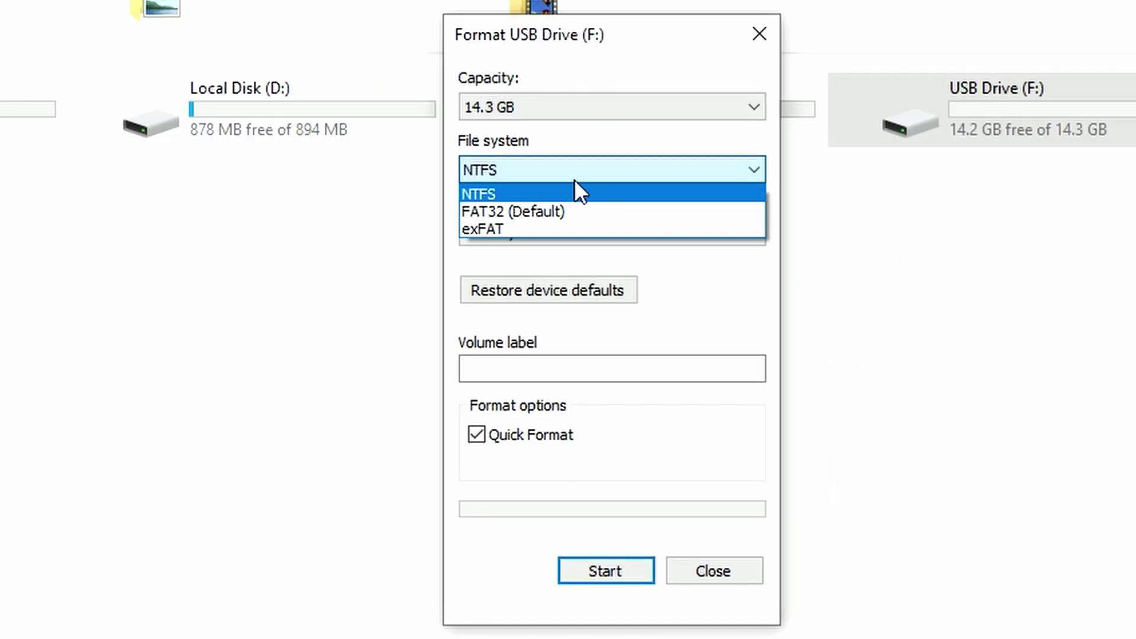
left_click(520, 191)
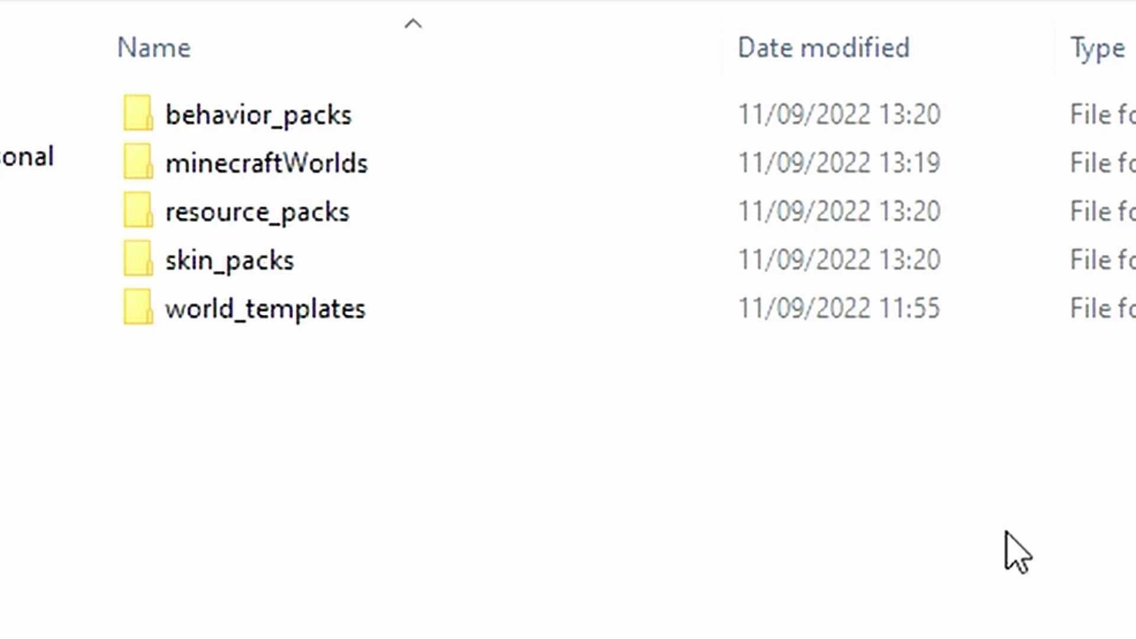
Look inside the behavior_packs, resource_packs and skin_packs folders, returning to the parent each time
double_click(233, 116)
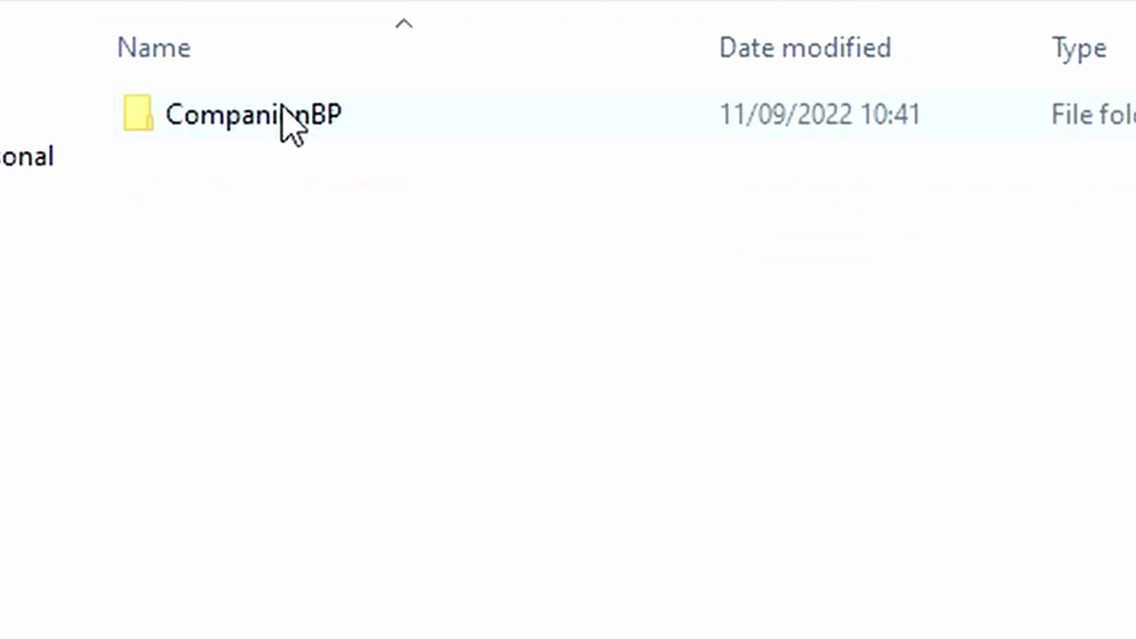
key("alt+Left")
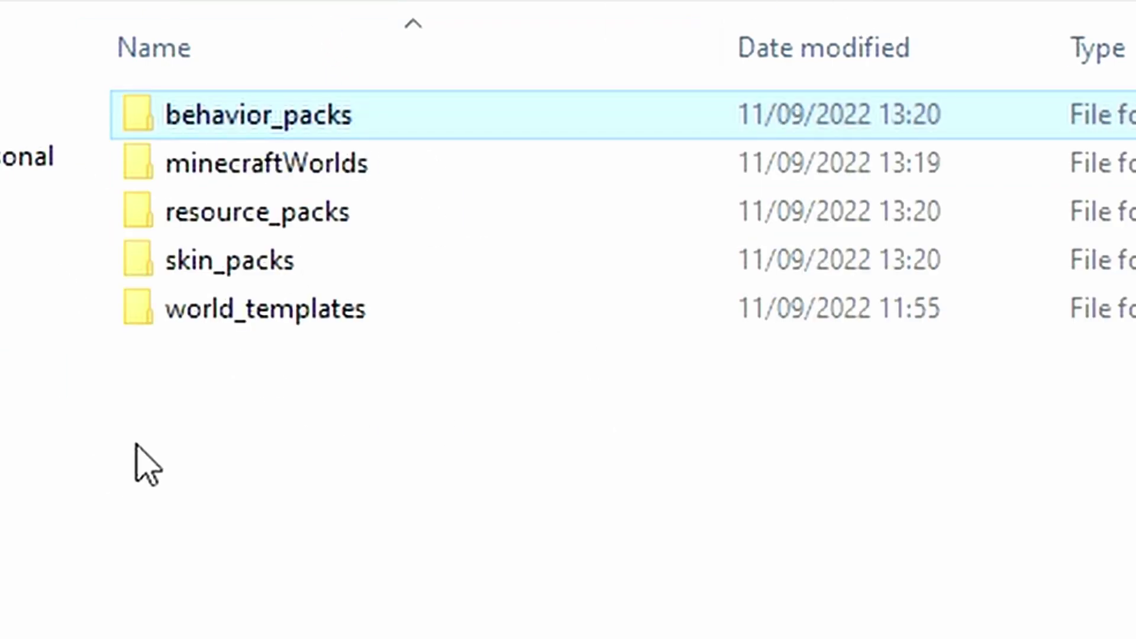
double_click(234, 211)
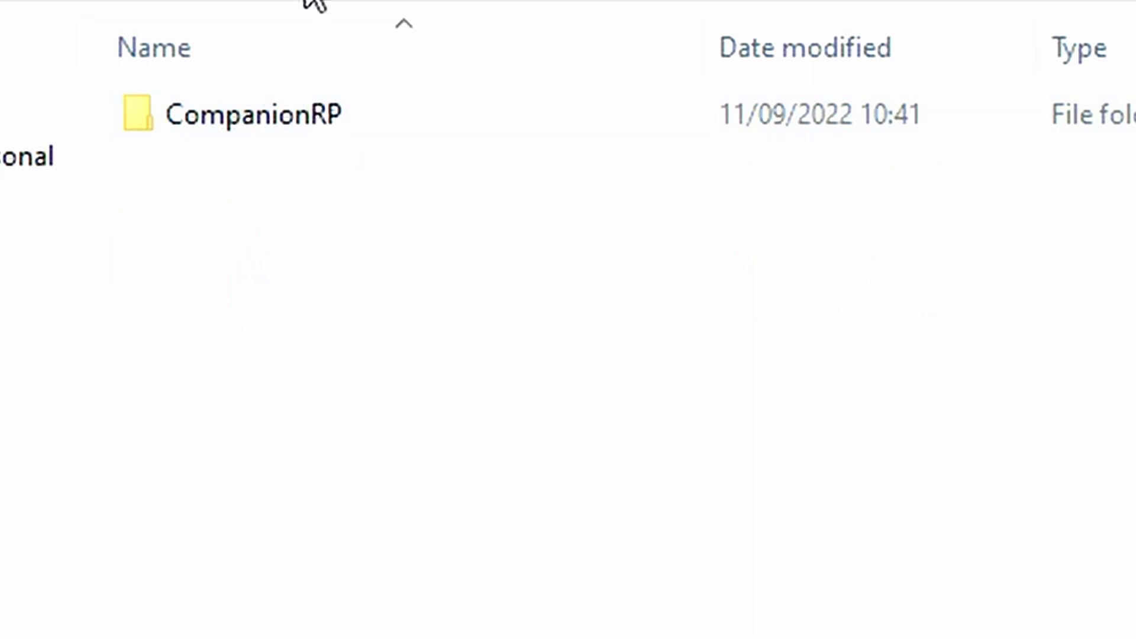
left_click(306, 4)
double_click(210, 274)
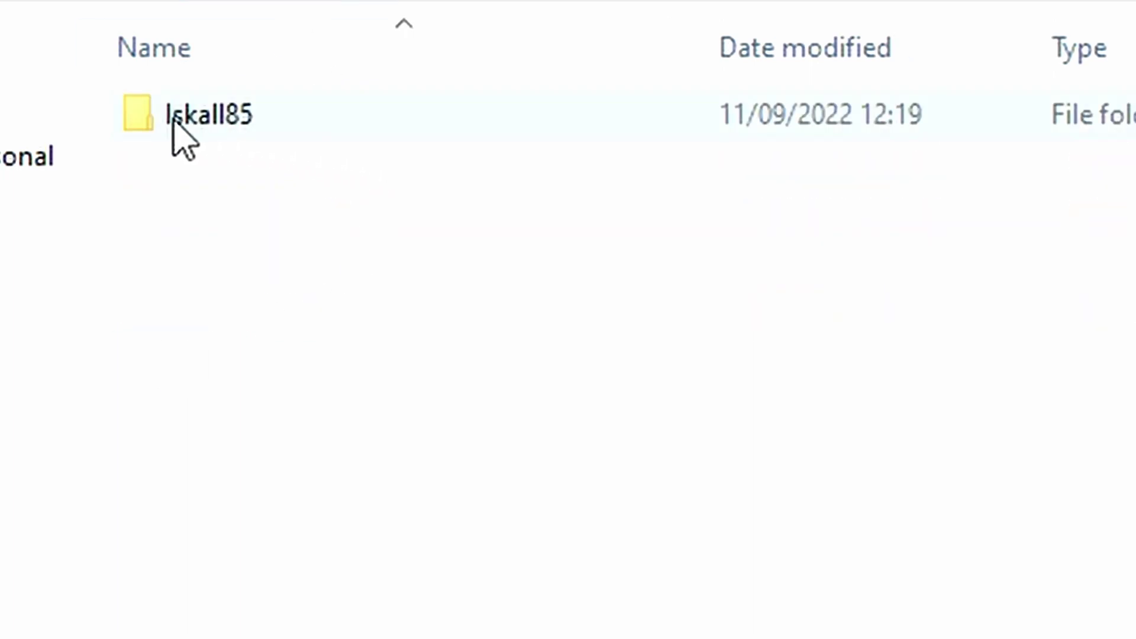
left_click(294, 2)
Inspect world_templates and minecraftWorlds, then return to the five Minecraft folders
double_click(291, 309)
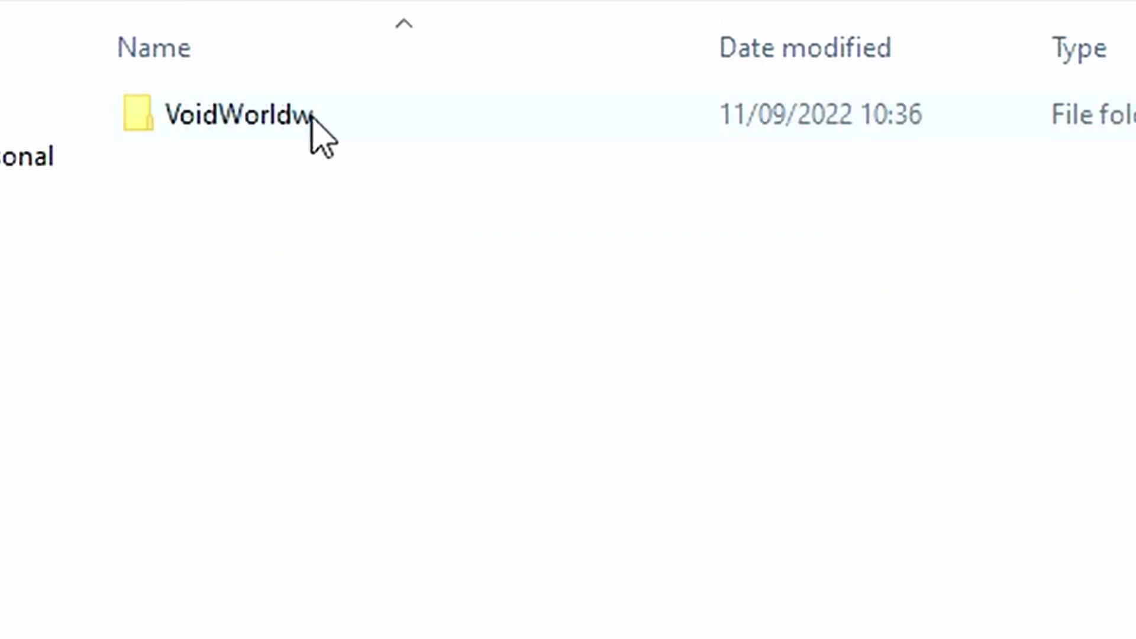
left_click(248, 120)
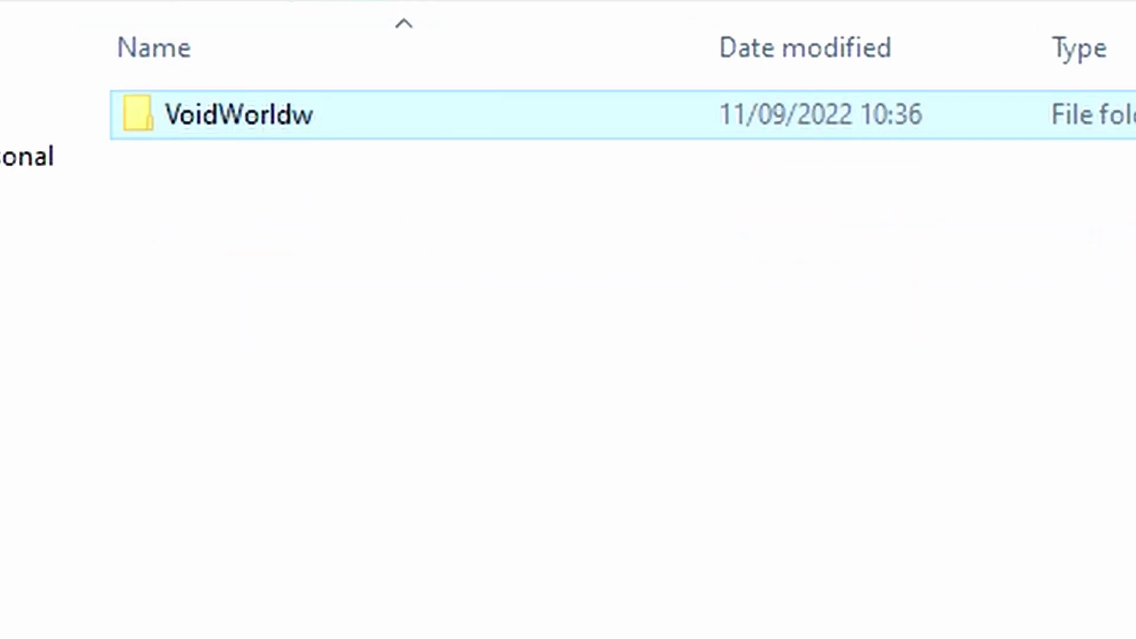
left_click(355, 2)
left_click(309, 159)
double_click(308, 160)
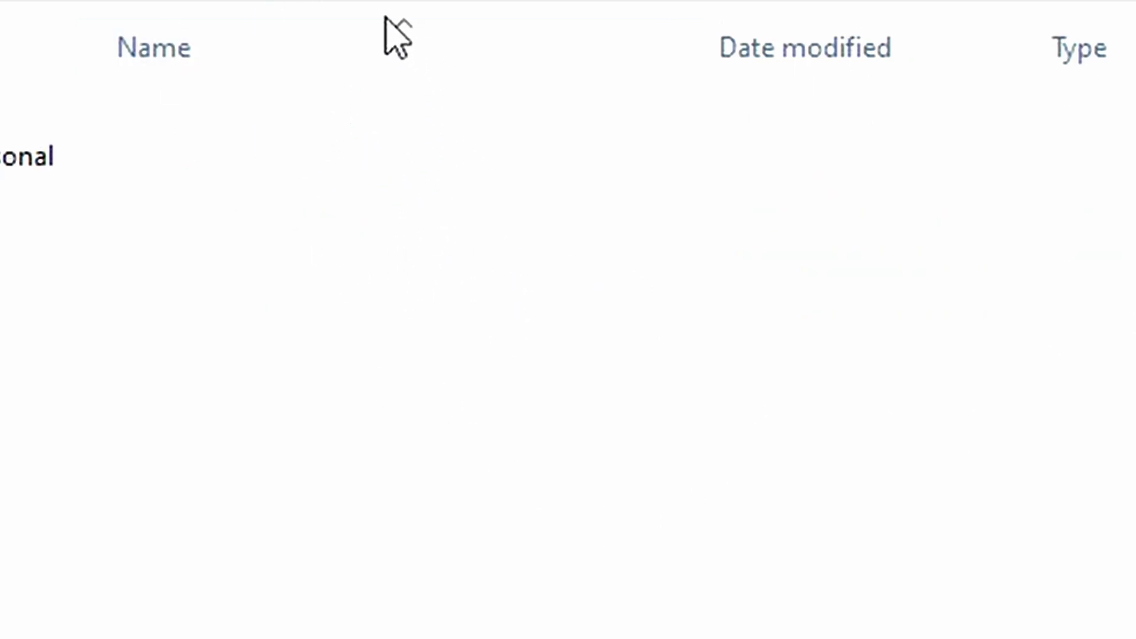
left_click(438, 2)
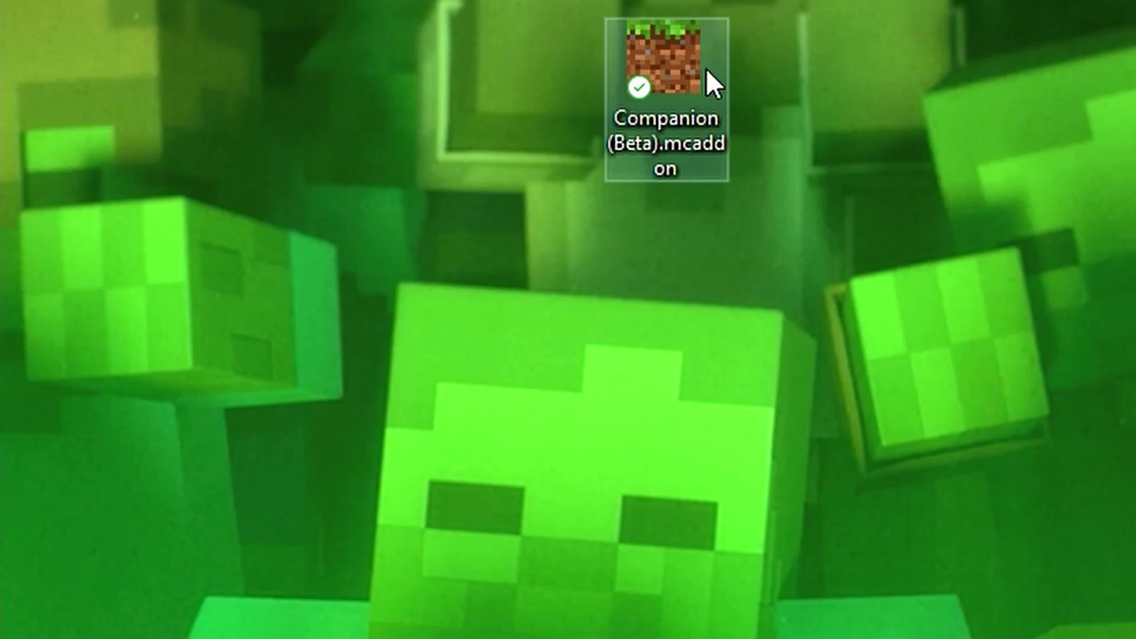
Open Companion (Beta).mcaddon with WinRAR archiver and select its CTBP and CTRP folders
right_click(661, 41)
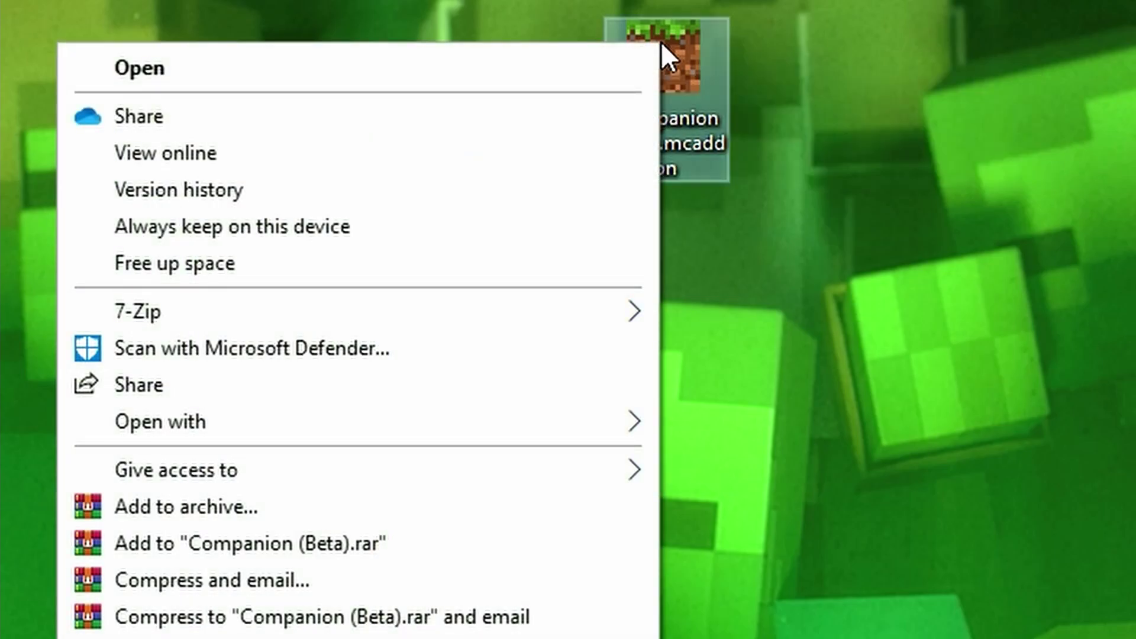
mouse_move(309, 418)
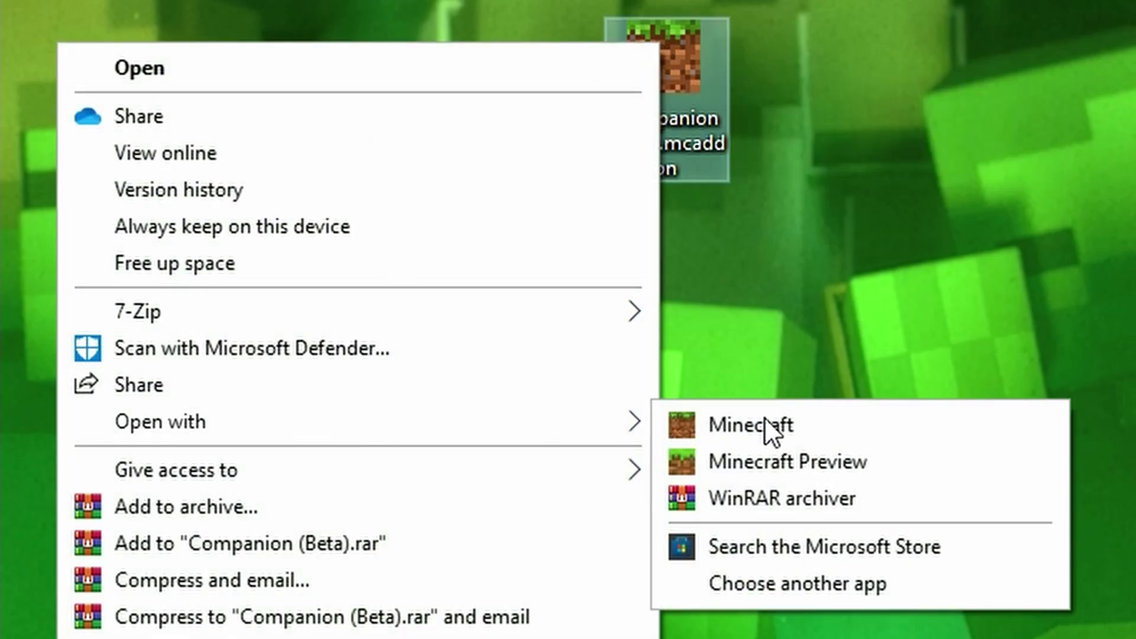
left_click(768, 497)
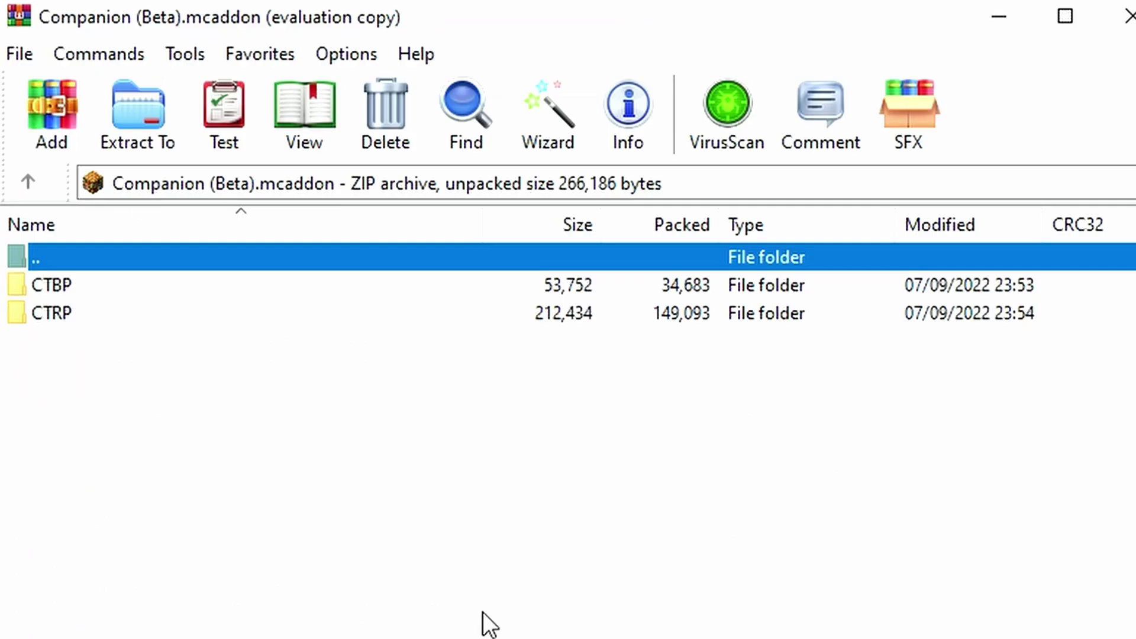
left_click_drag(88, 371, 43, 264)
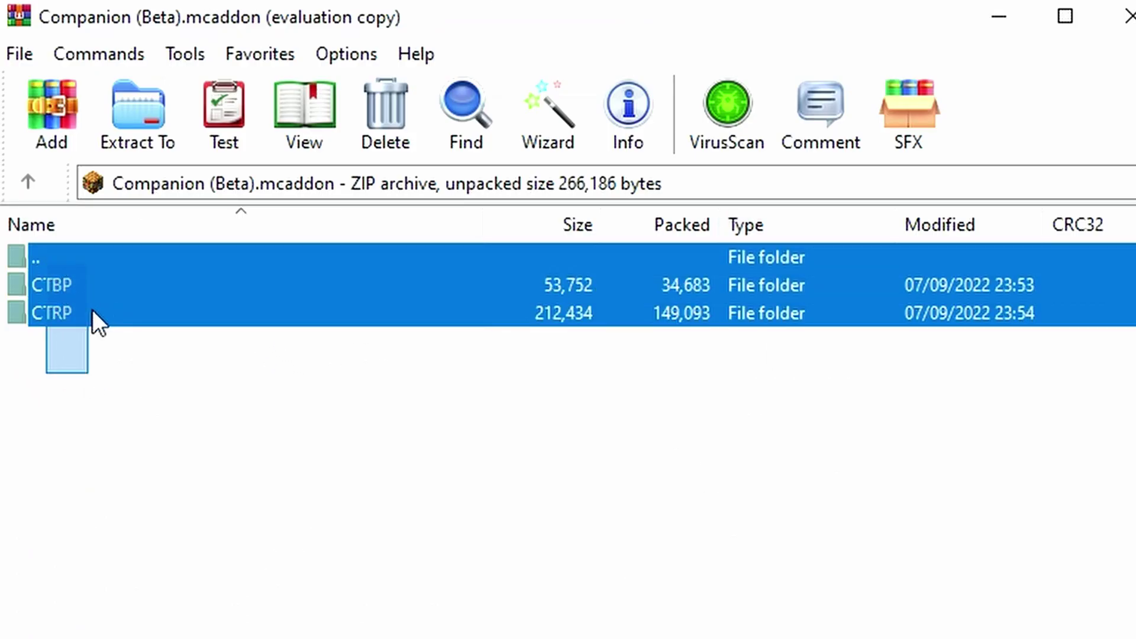
left_click_drag(95, 381, 66, 294)
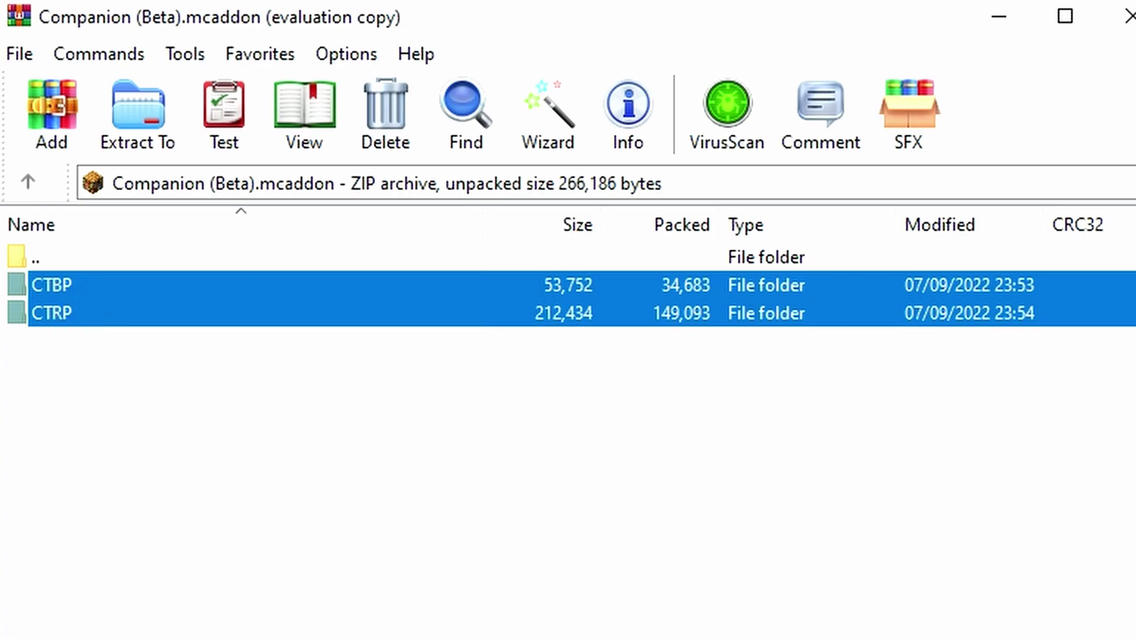
left_click(190, 540)
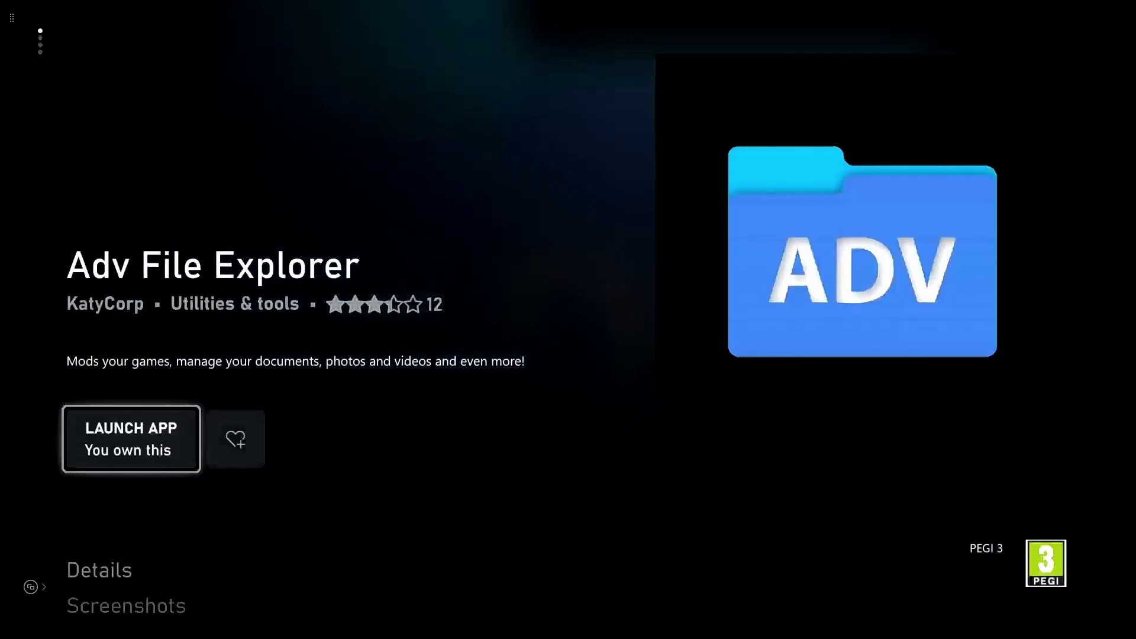
Launch Adv File Explorer from its store page with LAUNCH APP
key("Return")
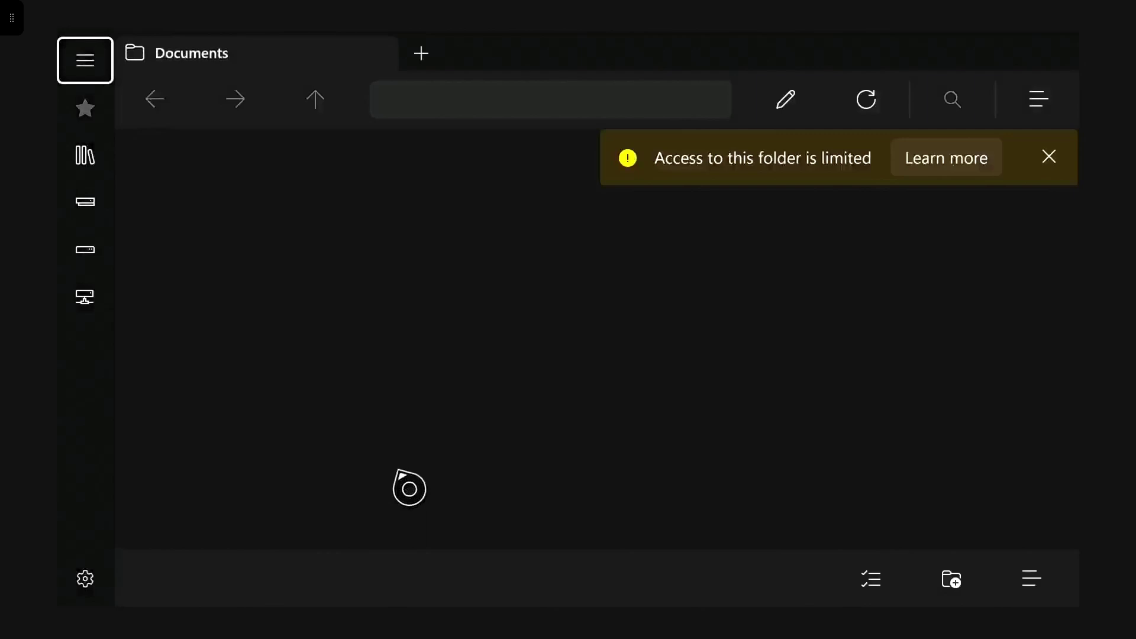
Open the Drives flyout and attempt to open Unauthorized drive (C:\)
left_click(89, 207)
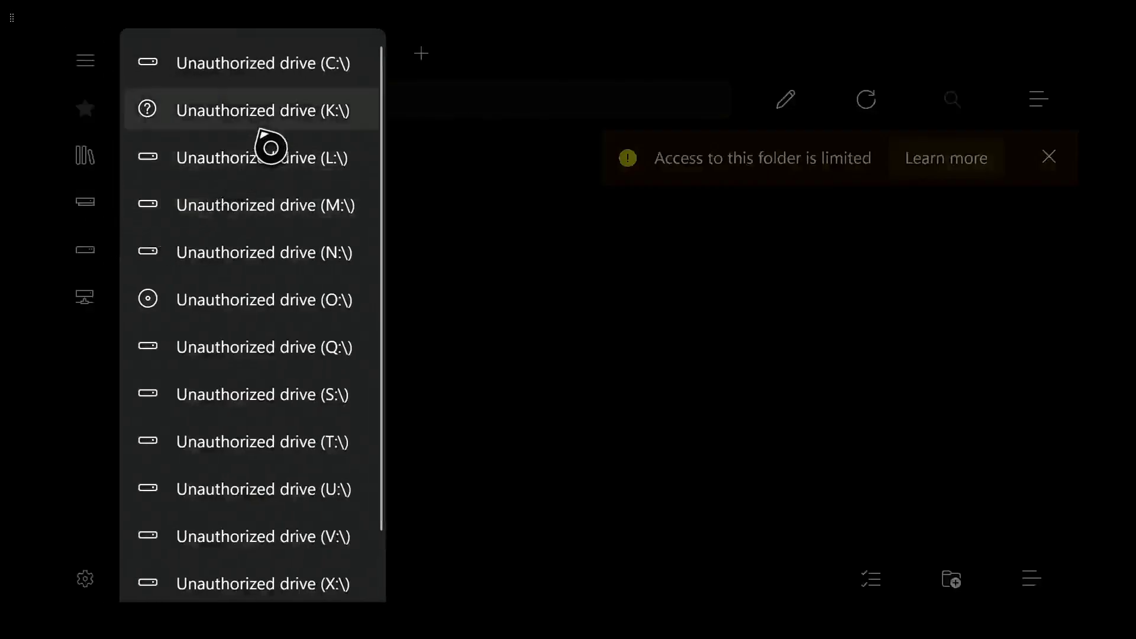
scroll(276, 90, "down", 1)
scroll(277, 93, "down", 1)
scroll(278, 93, "up", 3)
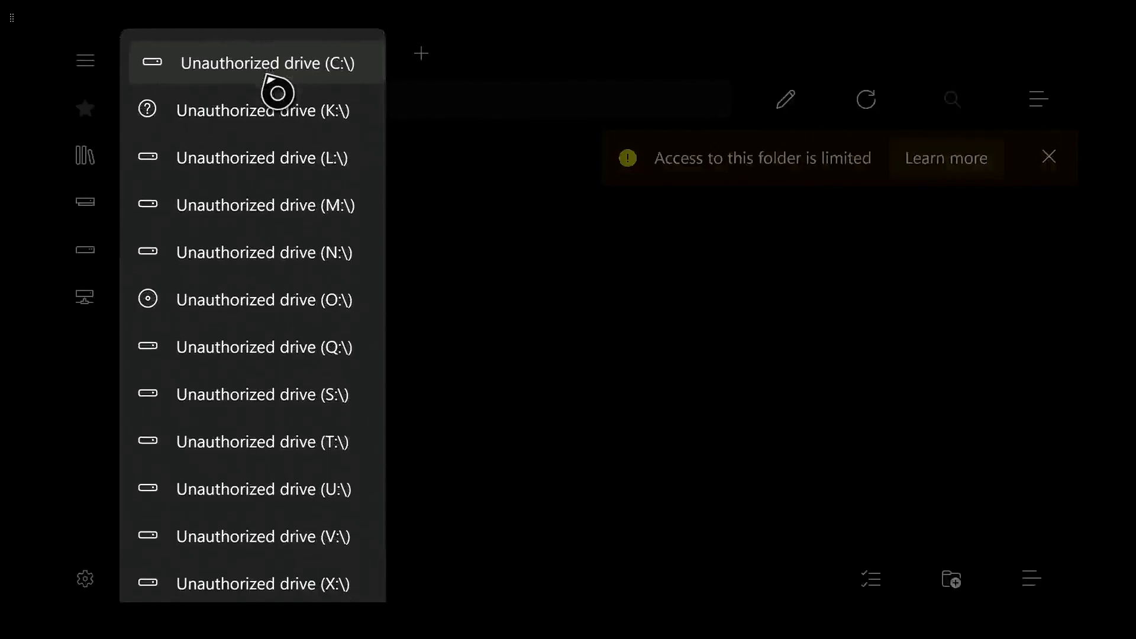
left_click(267, 76)
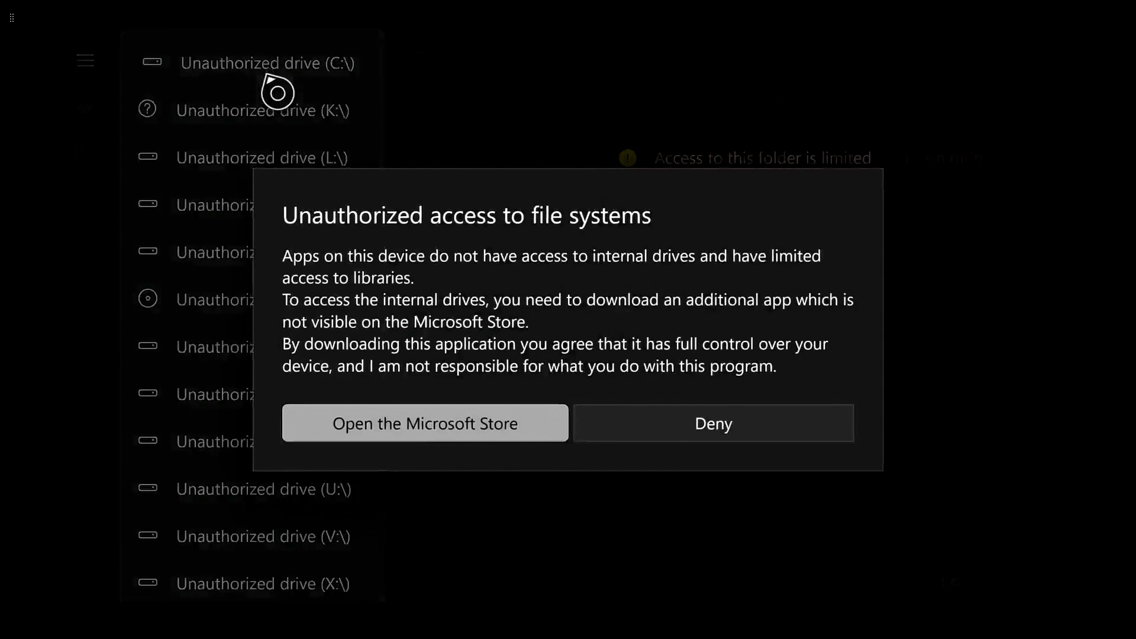
Install Adv File Explorer (FullTrust) from the Store and check the Drives list for named drives
key("Return")
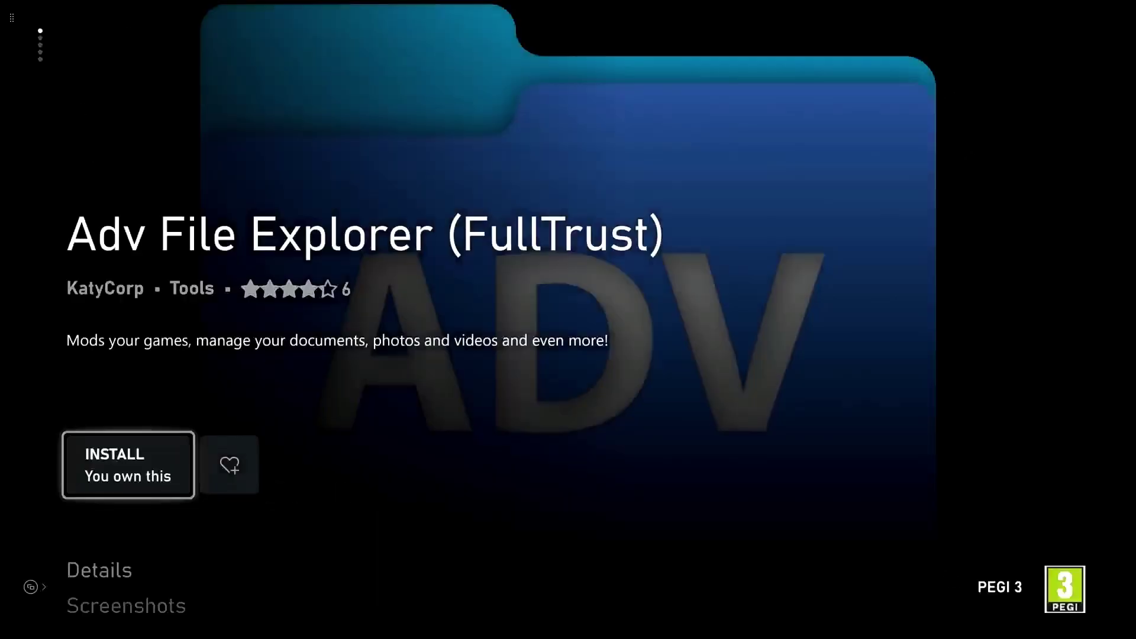
key("Return")
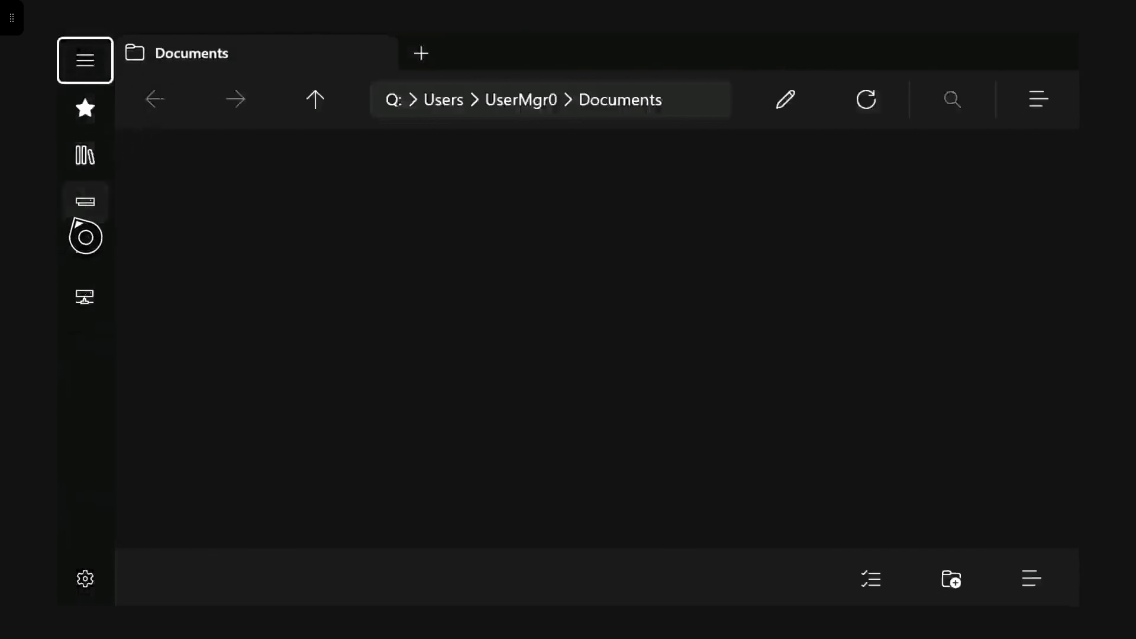
left_click(85, 201)
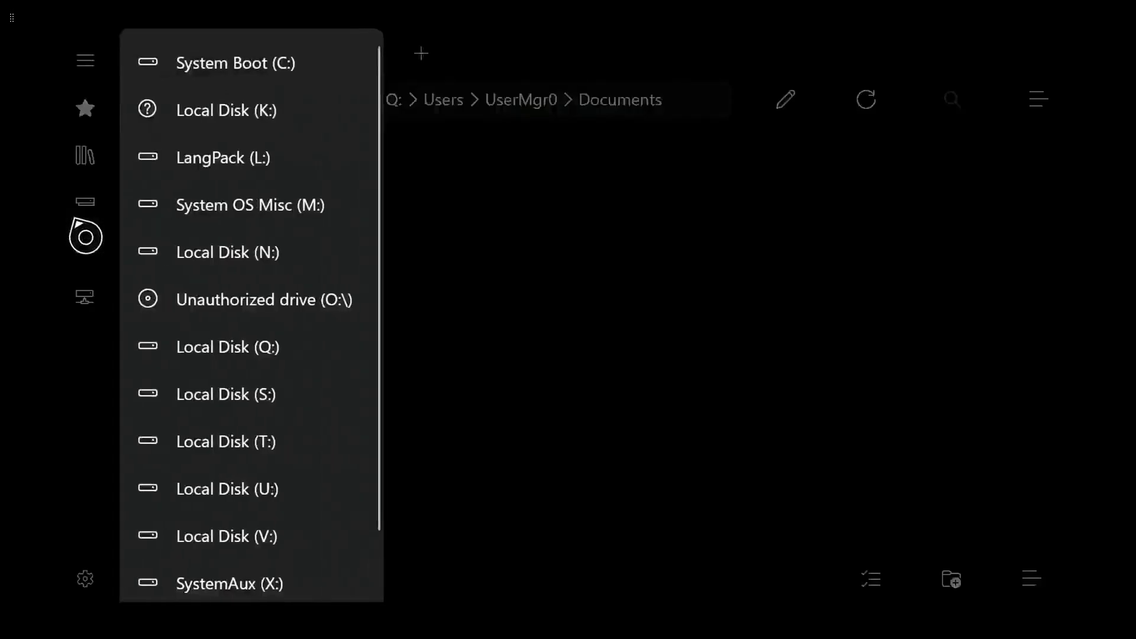
key("Escape")
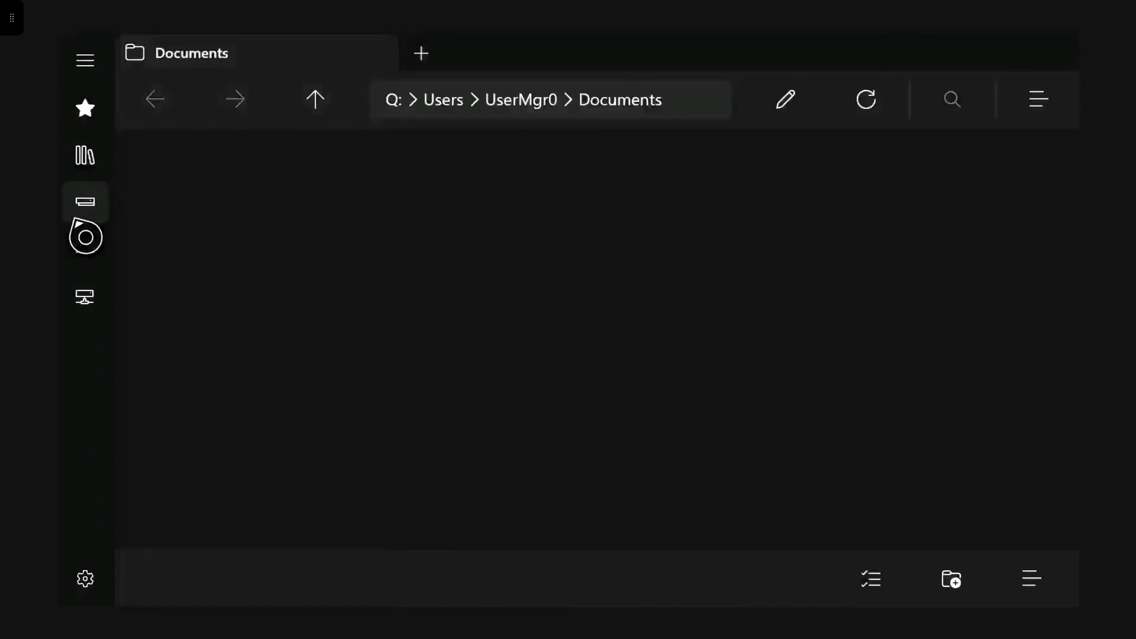